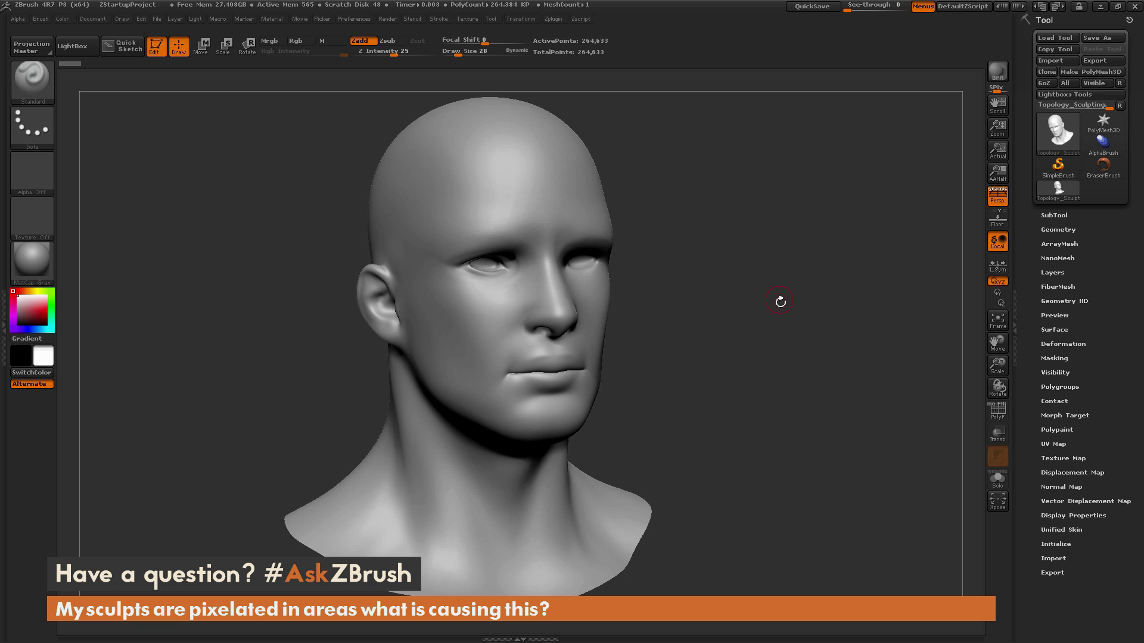
Step: Sculpt a ClayBuildup stroke under each eye of the head with a draw size of 8
{"action": "left_click_drag", "start_coordinate": [802, 346], "coordinate": [826, 439]}
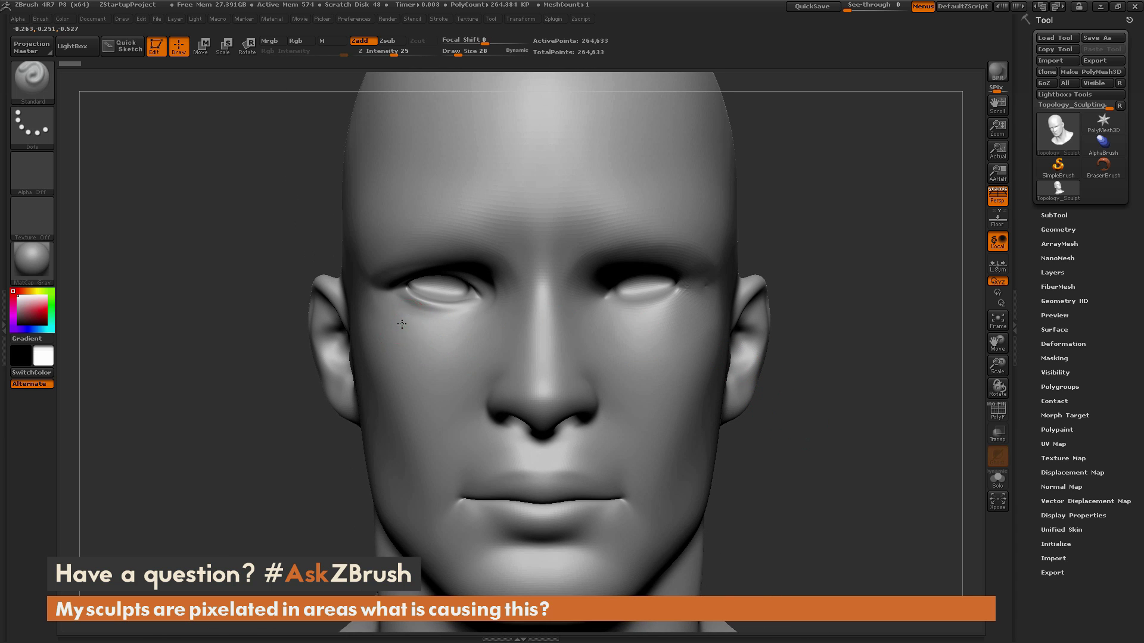
{"action": "key", "text": "bracketleft"}
{"action": "key", "text": "bracketleft"}
{"action": "key", "text": "bracketleft"}
{"action": "key", "text": "bracketleft"}
{"action": "key", "text": "b"}
{"action": "key", "text": "c"}
{"action": "key", "text": "b"}
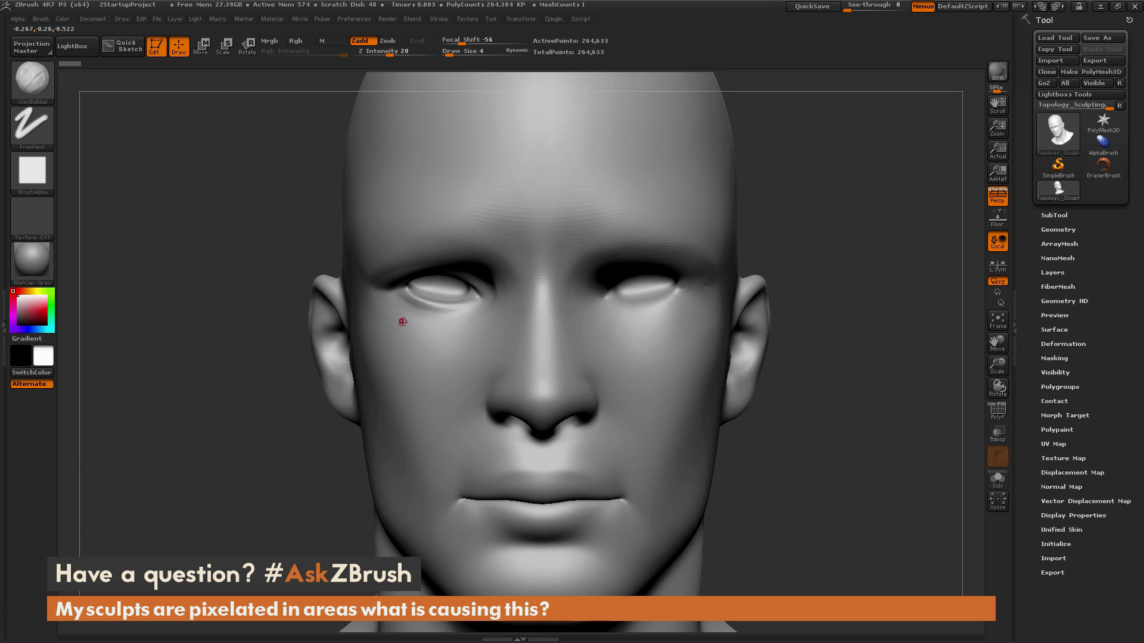
{"action": "key", "text": "]"}
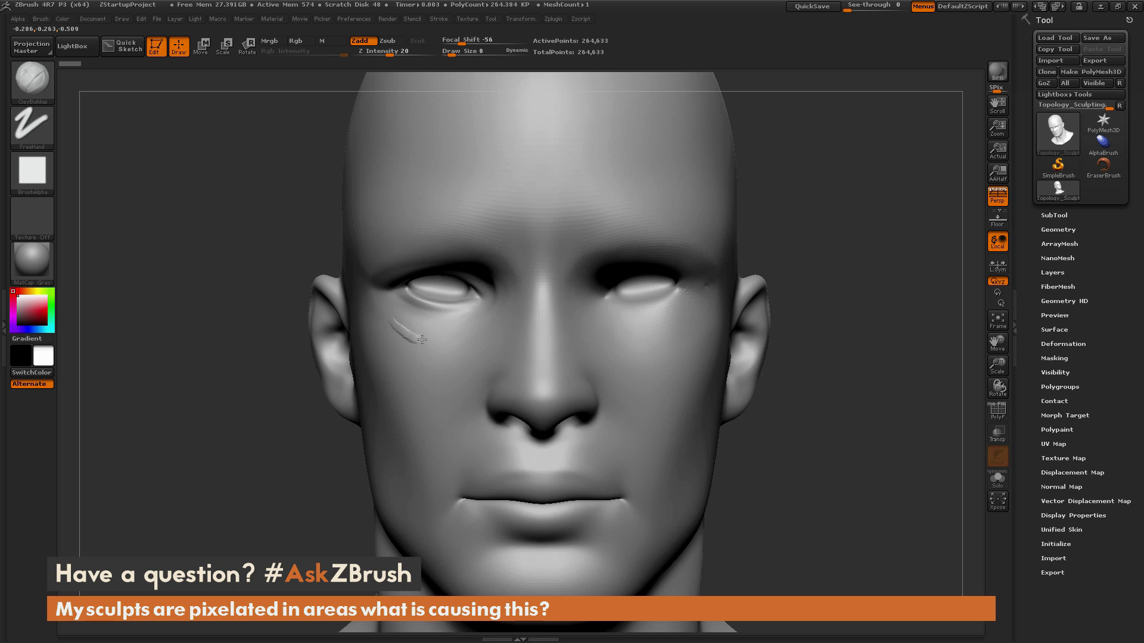
{"action": "mouse_move", "coordinate": [453, 342]}
{"action": "left_mouse_down"}
{"action": "mouse_move", "coordinate": [400, 329]}
{"action": "mouse_move", "coordinate": [457, 337]}
{"action": "left_mouse_up"}
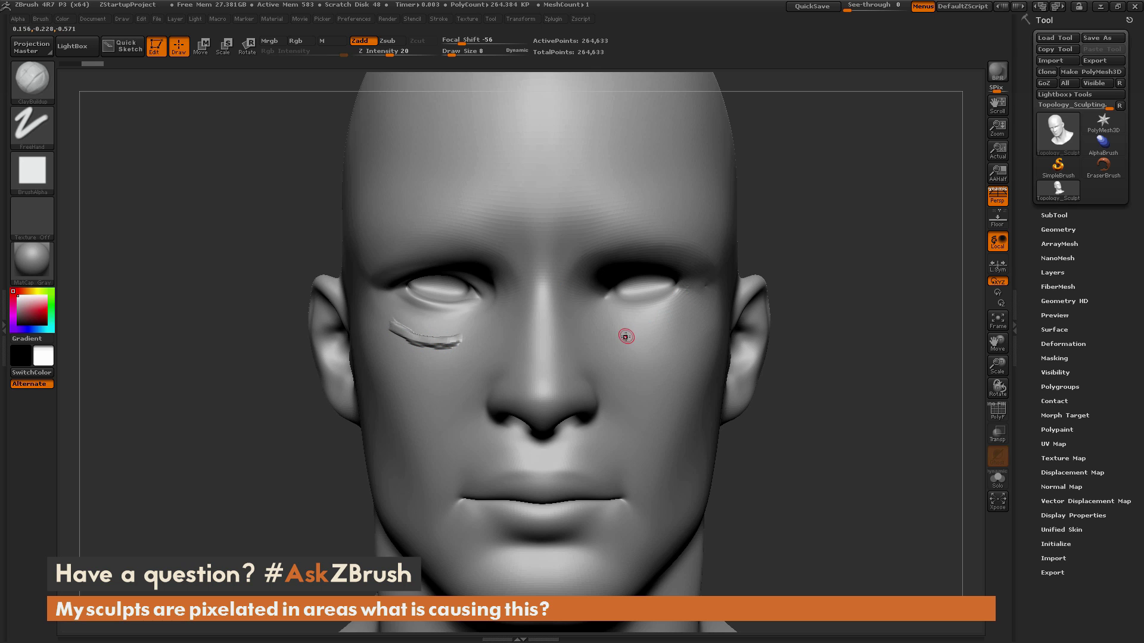
{"action": "left_click_drag", "start_coordinate": [627, 342], "coordinate": [683, 301]}
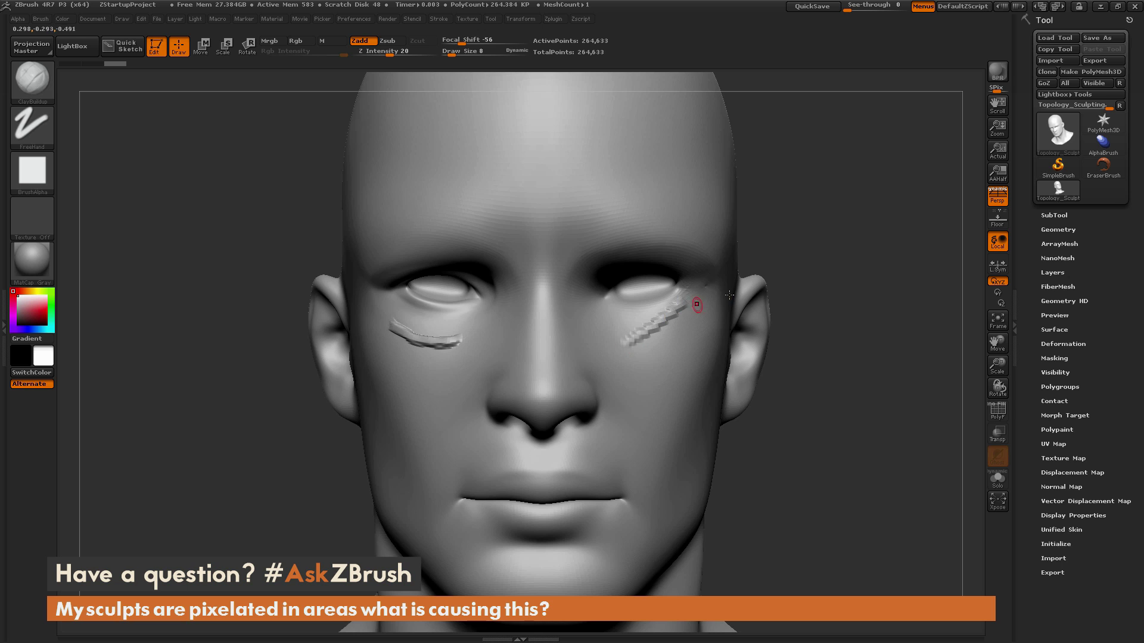
Step: Drop the head to subdivision level 1 and display its polyframe to compare the topology around both eyes
{"action": "left_click", "coordinate": [1056, 230]}
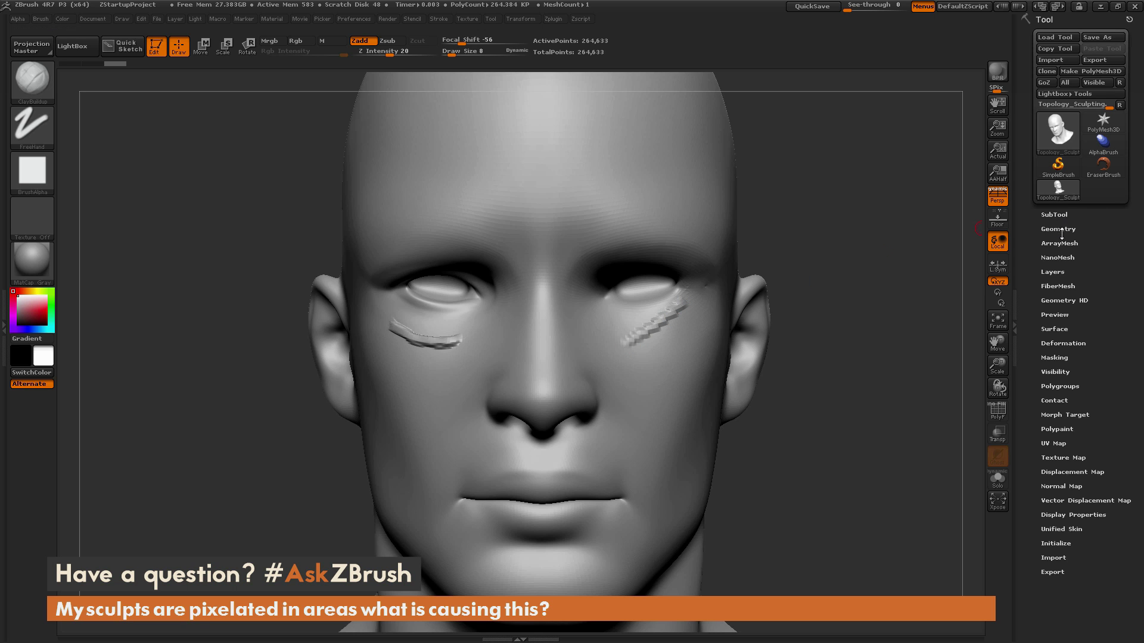
{"action": "left_click_drag", "start_coordinate": [1063, 252], "coordinate": [1038, 253]}
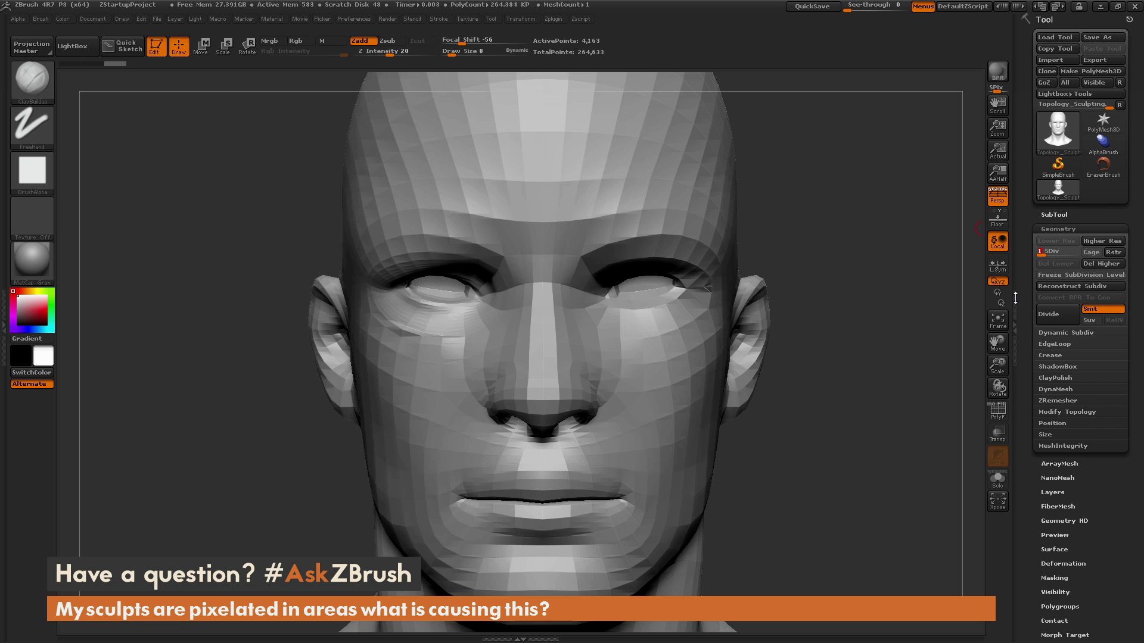
{"action": "left_click", "coordinate": [998, 411]}
{"action": "left_click_drag", "start_coordinate": [875, 360], "coordinate": [851, 391], "text": "alt"}
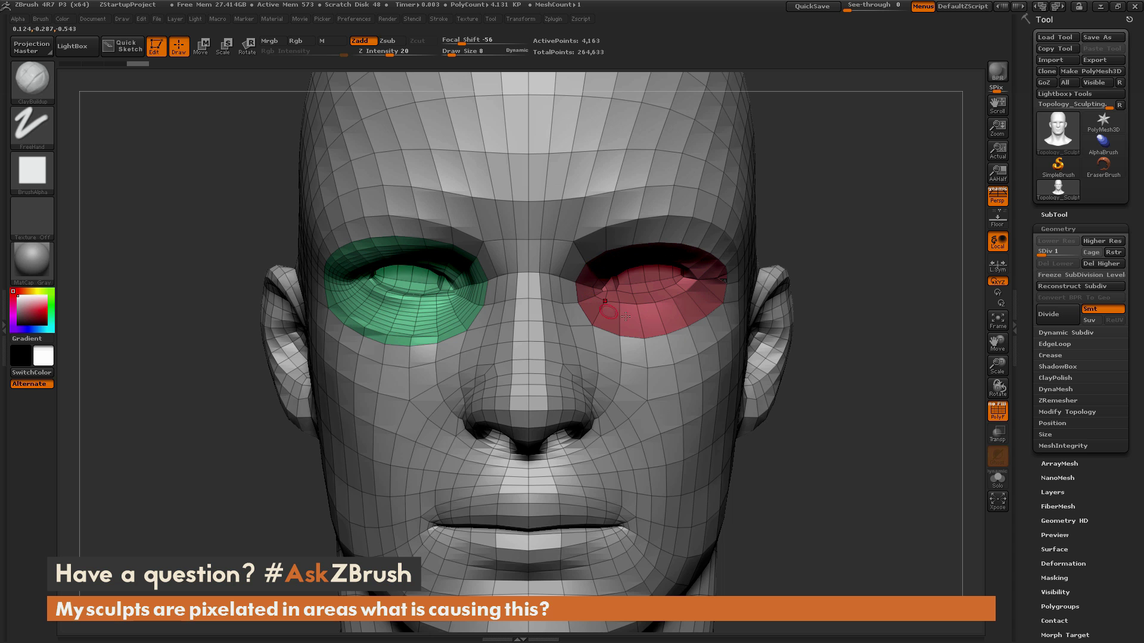
{"action": "left_click_drag", "start_coordinate": [864, 254], "coordinate": [795, 243]}
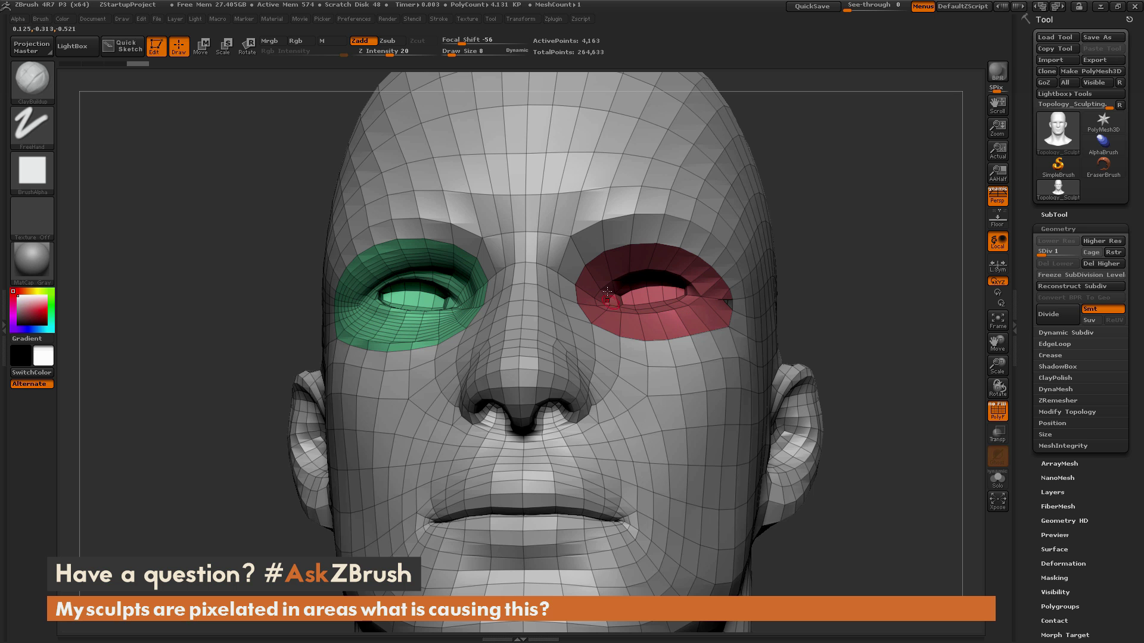
{"action": "mouse_move", "coordinate": [845, 255]}
{"action": "right_mouse_down"}
{"action": "mouse_move", "coordinate": [848, 270]}
{"action": "mouse_move", "coordinate": [824, 250]}
{"action": "right_mouse_up"}
{"action": "left_click_drag", "start_coordinate": [824, 250], "coordinate": [739, 248]}
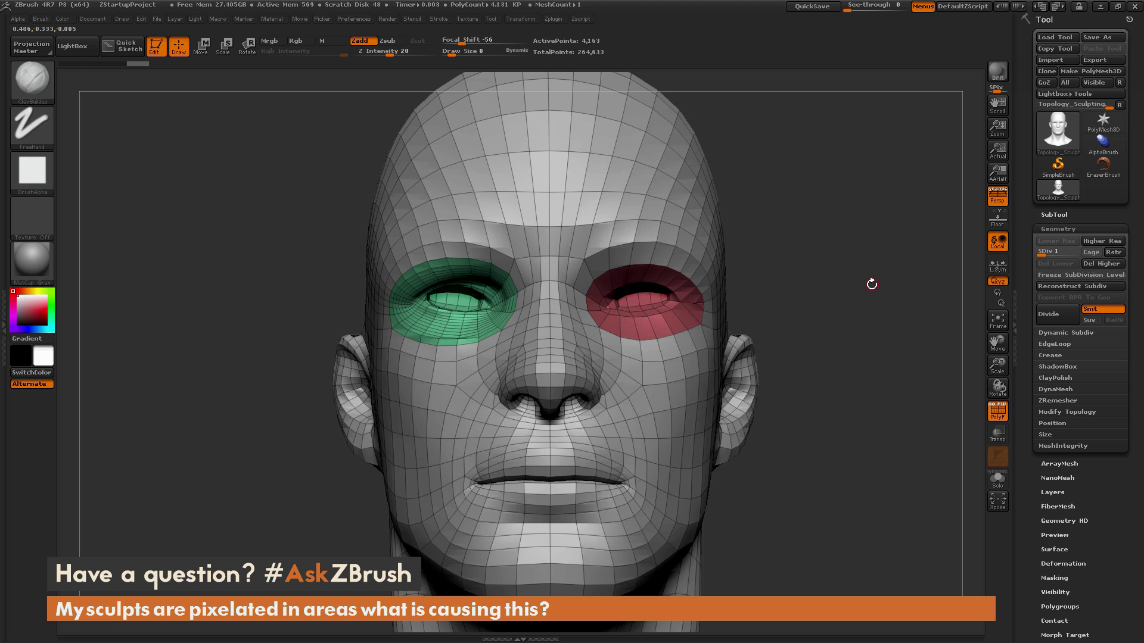
{"action": "left_click_drag", "start_coordinate": [833, 269], "coordinate": [766, 284], "text": "alt"}
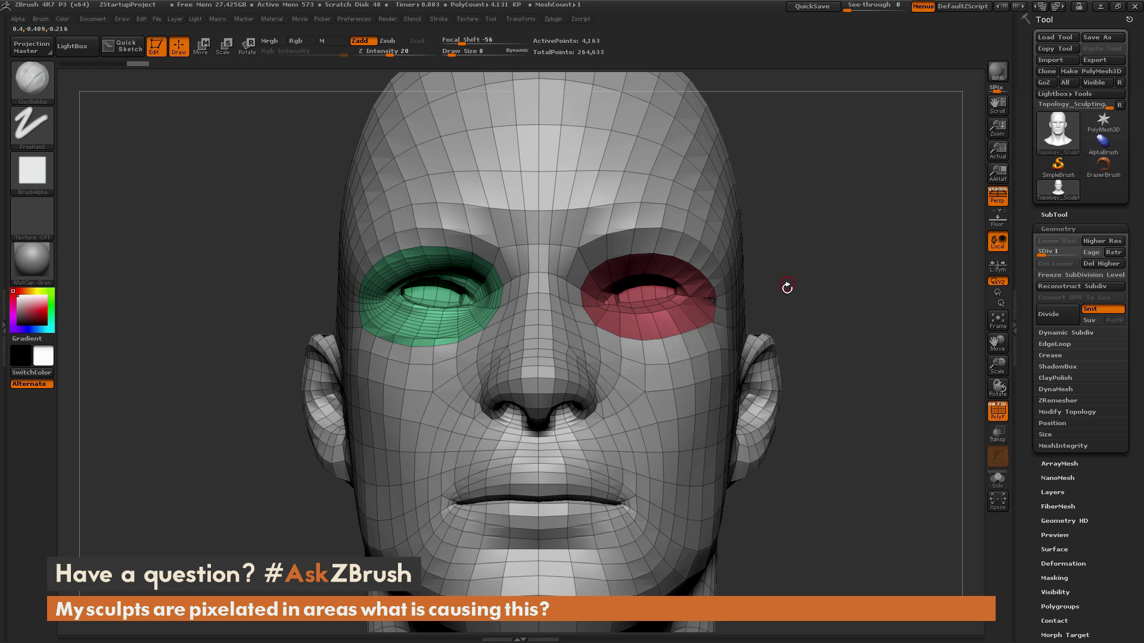
Step: Freeze the subdivision levels and insert extra edge loops around the red polygroup's eye with the ZModeler brush
{"action": "left_click", "coordinate": [1071, 274]}
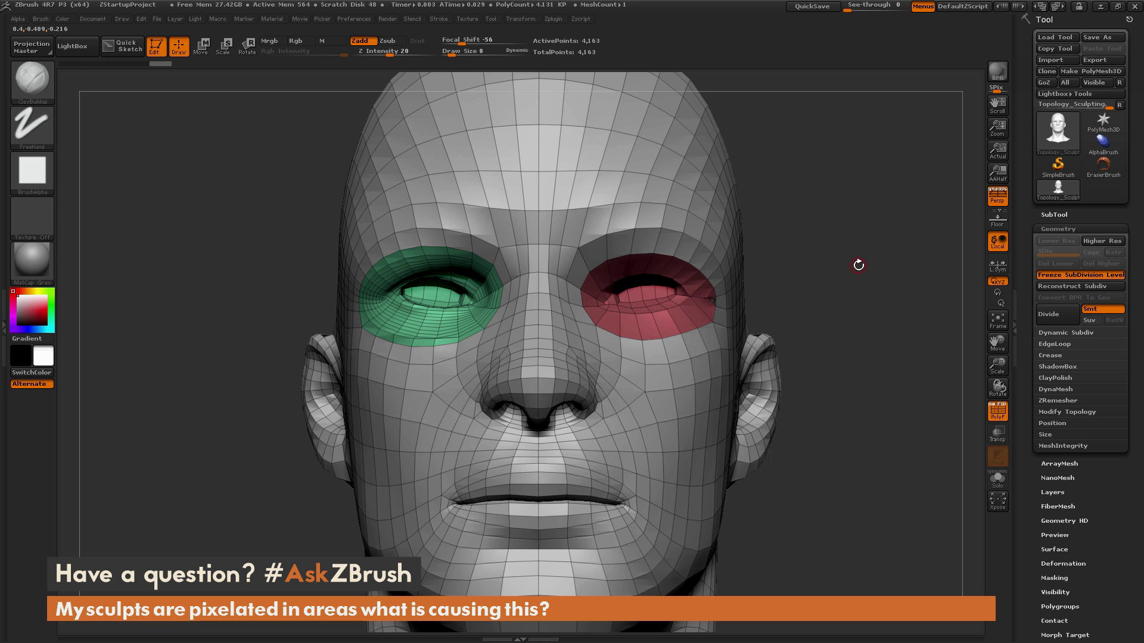
{"action": "key", "text": "b"}
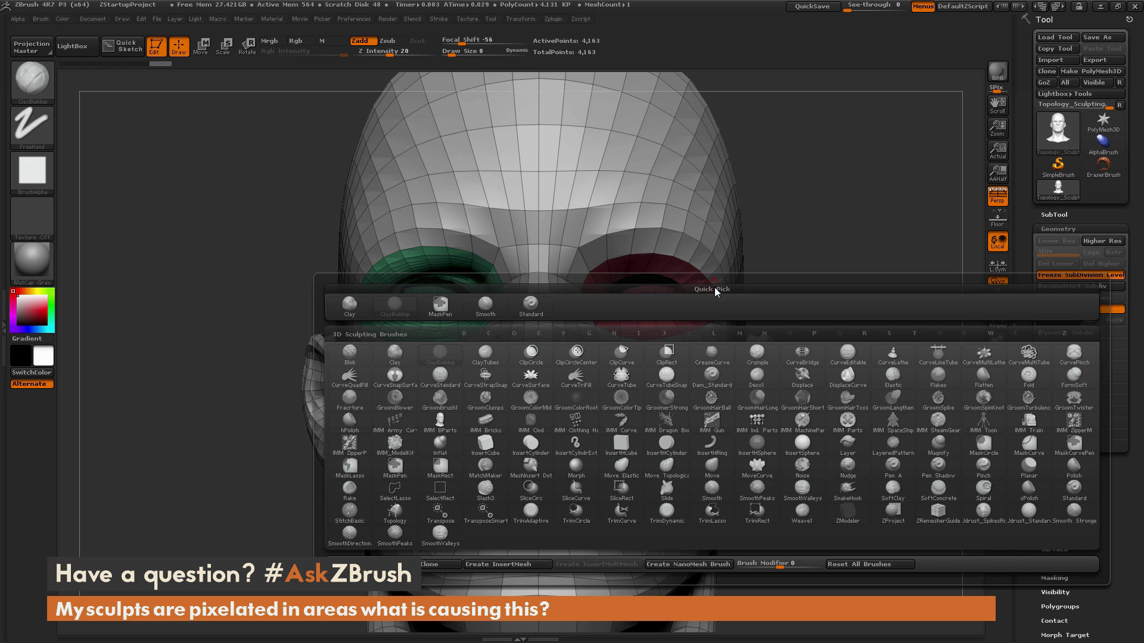
{"action": "key", "text": "m"}
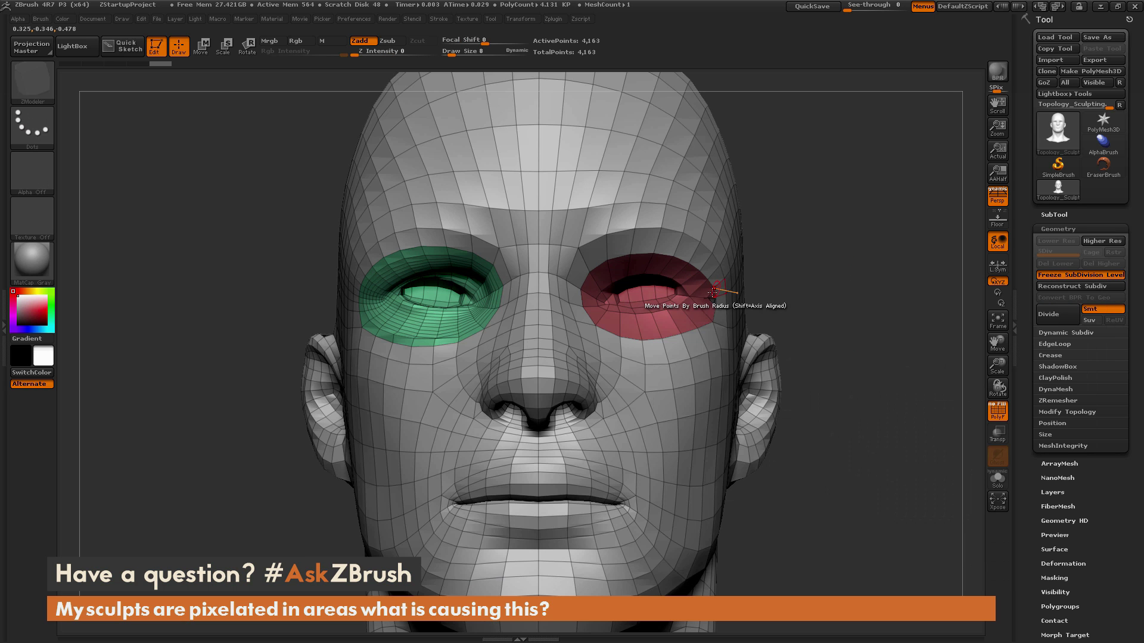
{"action": "left_click", "coordinate": [674, 324]}
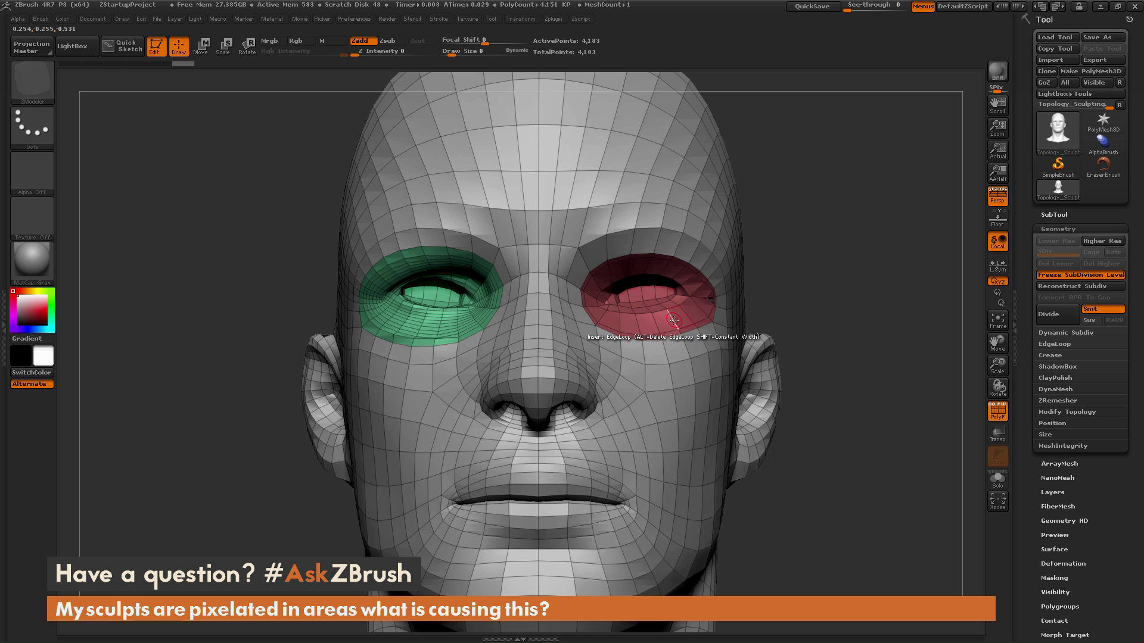
{"action": "left_click", "coordinate": [673, 322]}
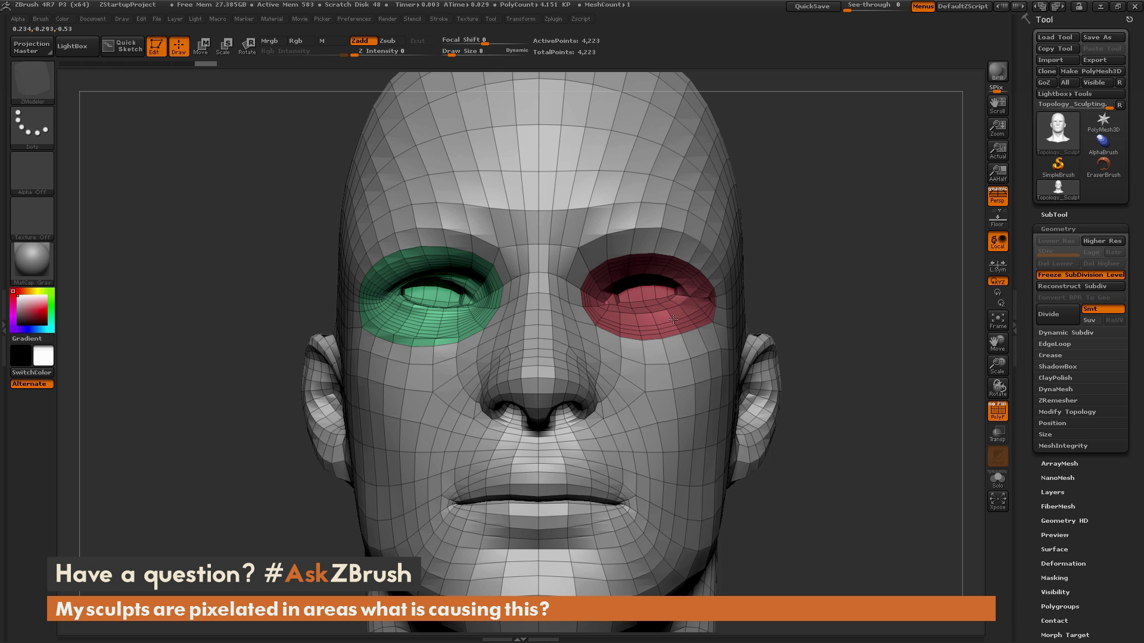
{"action": "left_click", "coordinate": [672, 319]}
Step: Unfreeze the subdivision levels to rebuild the head up to level 4, and hide the polyframe
{"action": "left_click_drag", "start_coordinate": [816, 251], "coordinate": [709, 214]}
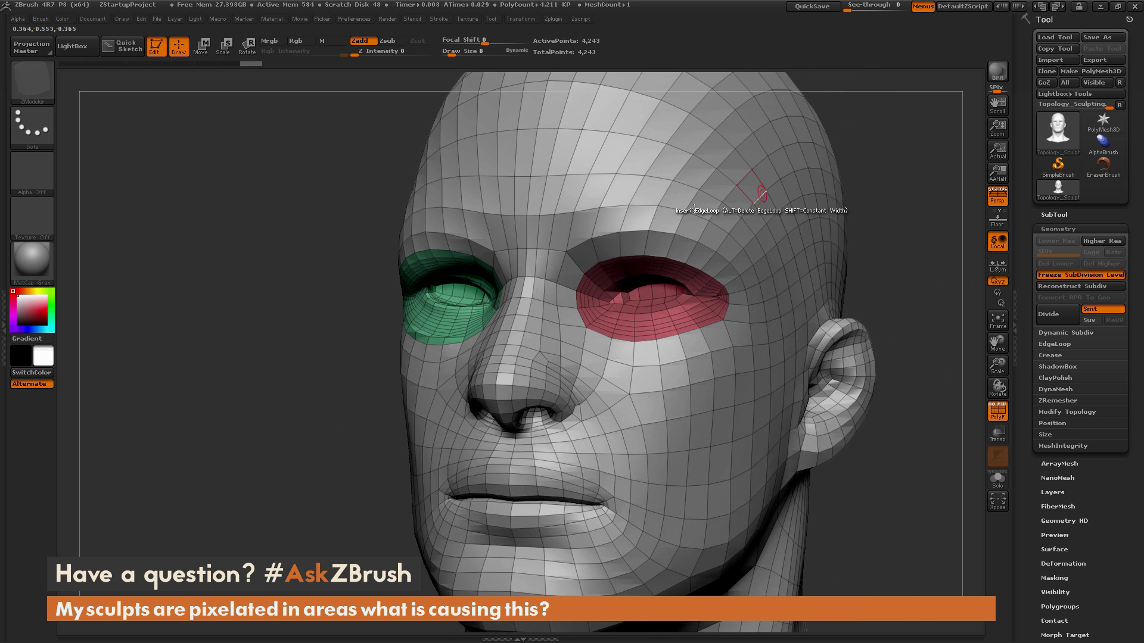
{"action": "left_click_drag", "start_coordinate": [891, 253], "coordinate": [954, 248]}
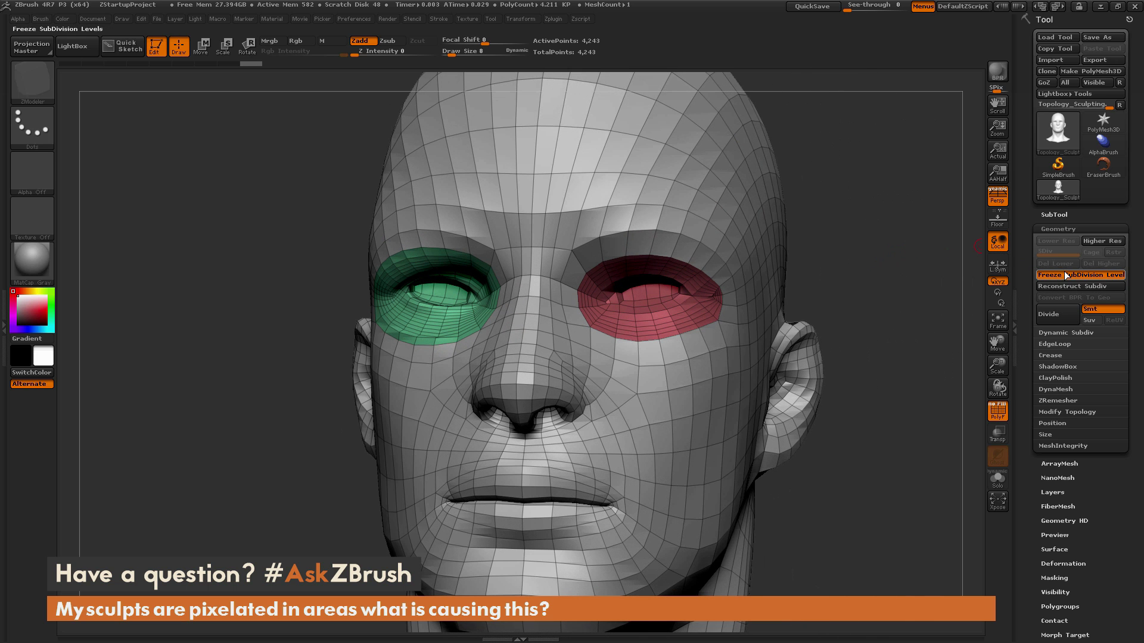
{"action": "left_click", "coordinate": [1065, 276]}
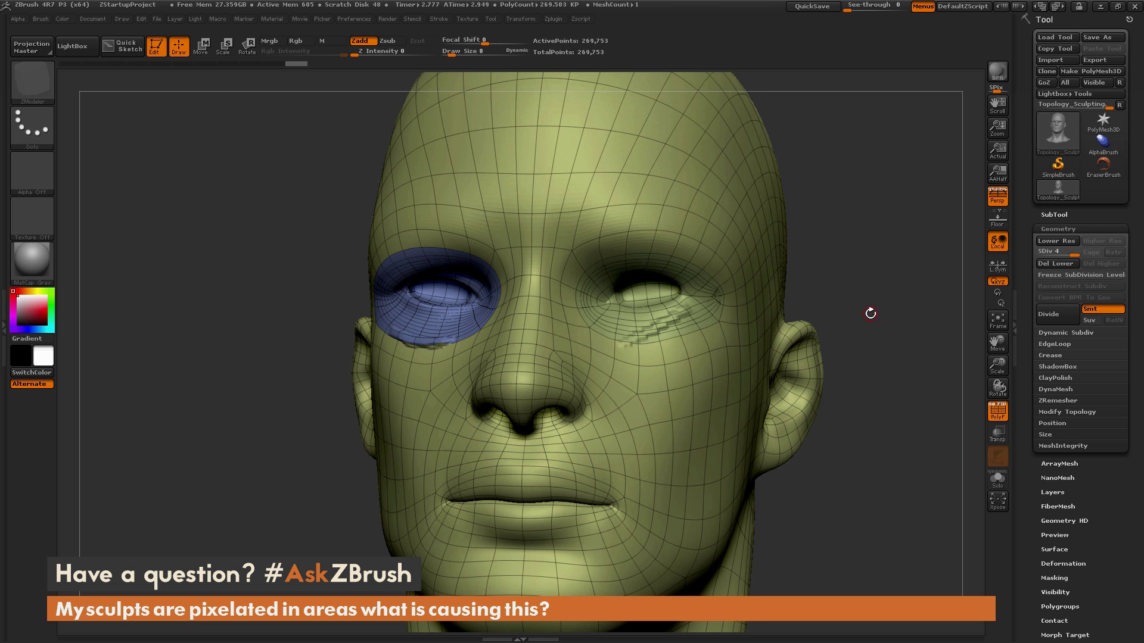
{"action": "left_click_drag", "start_coordinate": [862, 298], "coordinate": [888, 298]}
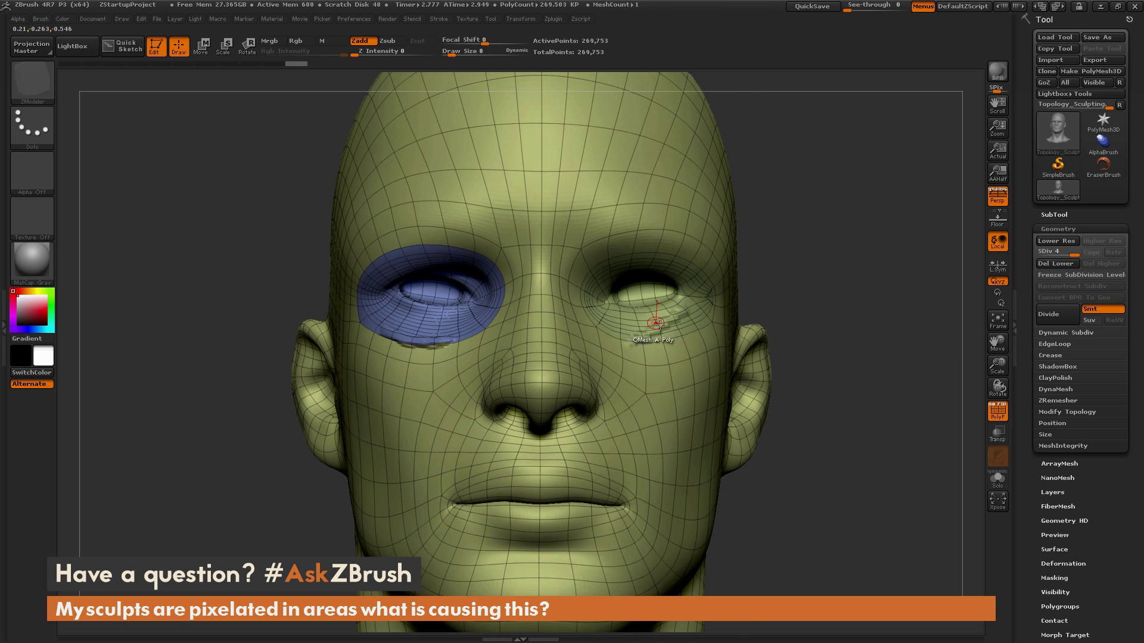
{"action": "left_click", "coordinate": [1003, 419]}
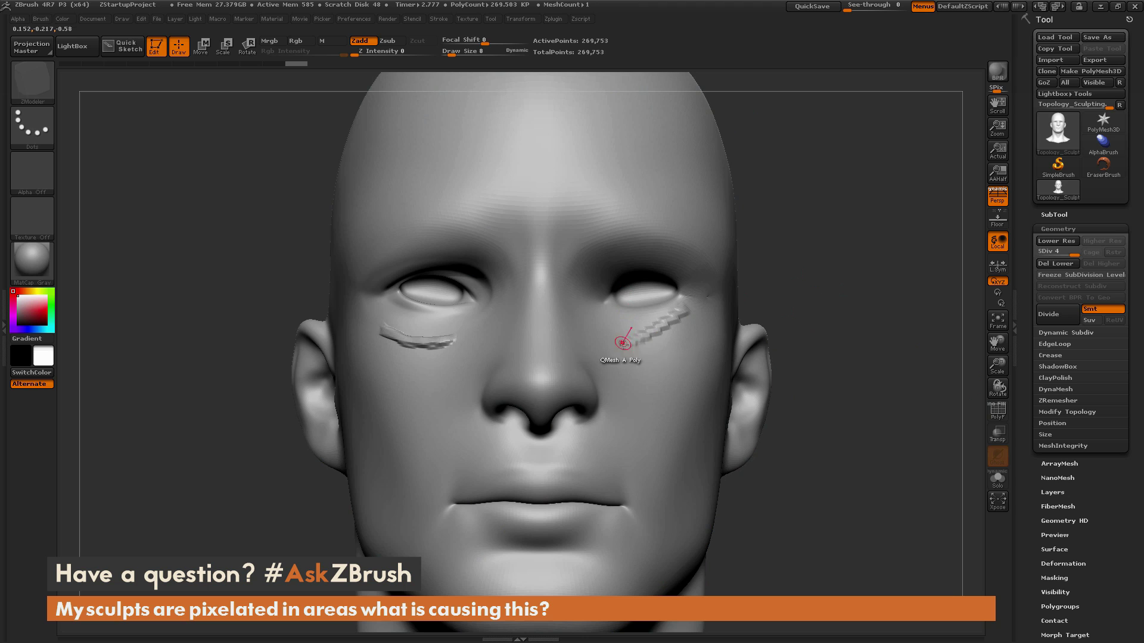
Step: Smooth the jagged stroke under the head's left eye and sculpt new ClayBuildup strokes under both eyes
{"action": "left_click_drag", "start_coordinate": [634, 341], "coordinate": [624, 327], "text": "shift"}
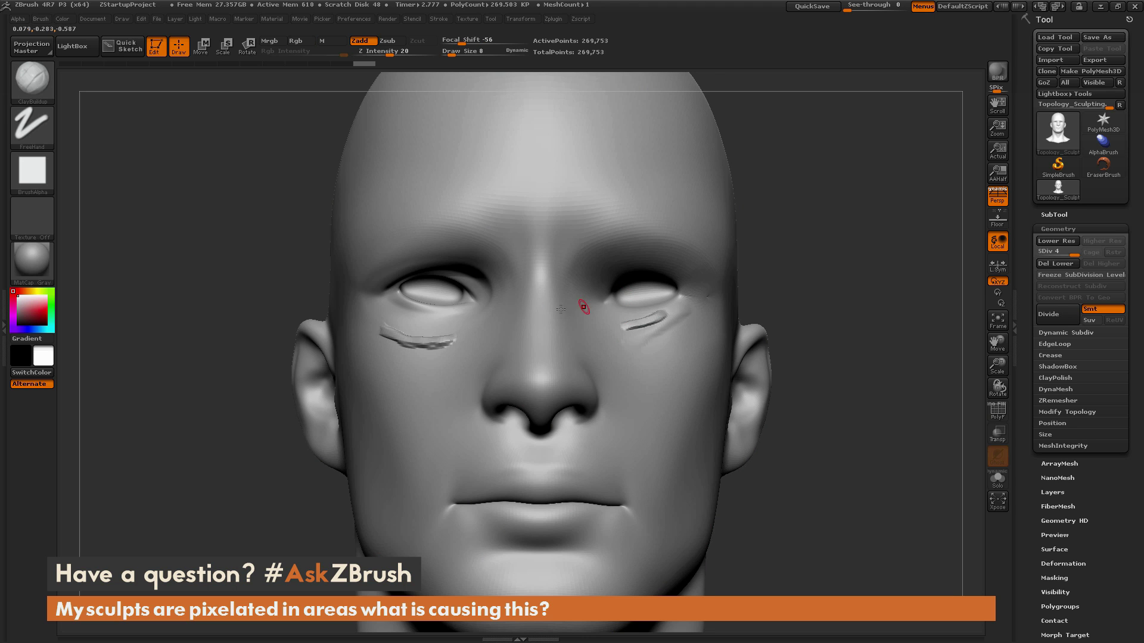
{"action": "mouse_move", "coordinate": [419, 324]}
{"action": "left_mouse_down"}
{"action": "mouse_move", "coordinate": [450, 328]}
{"action": "mouse_move", "coordinate": [417, 323]}
{"action": "left_mouse_up"}
{"action": "left_click_drag", "start_coordinate": [674, 309], "coordinate": [642, 323]}
{"action": "mouse_move", "coordinate": [447, 319]}
{"action": "left_mouse_down"}
{"action": "mouse_move", "coordinate": [416, 324]}
{"action": "mouse_move", "coordinate": [475, 317]}
{"action": "left_mouse_up"}
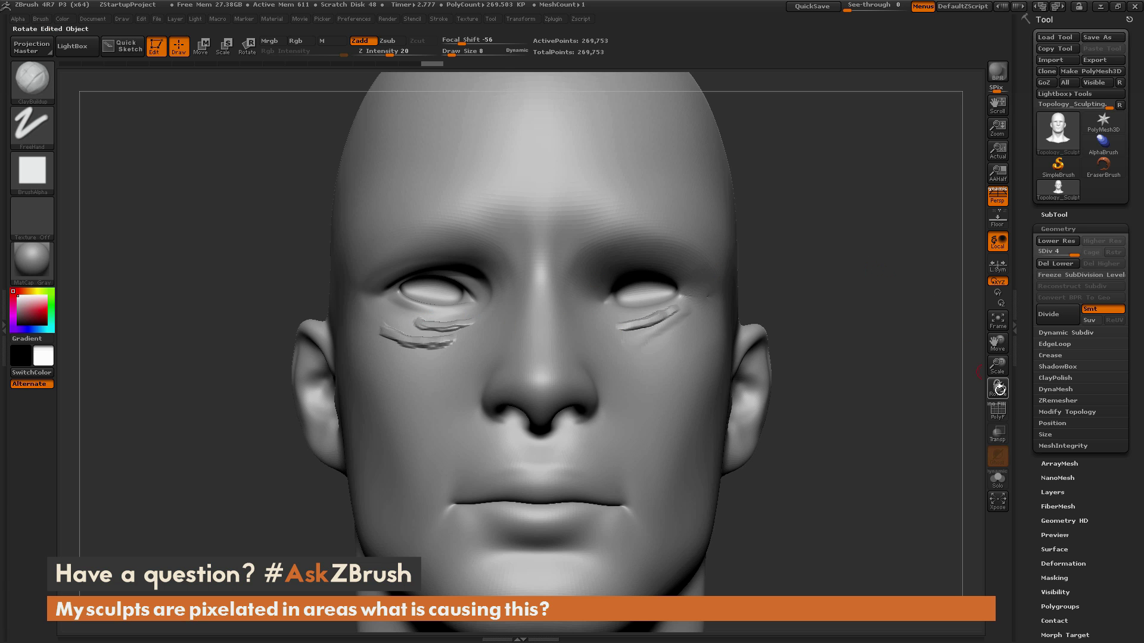
Step: Check the polyframe around the eyes, then sculpt and smooth a stroke from the left eye's outer corner onto the cheek
{"action": "left_click", "coordinate": [997, 411]}
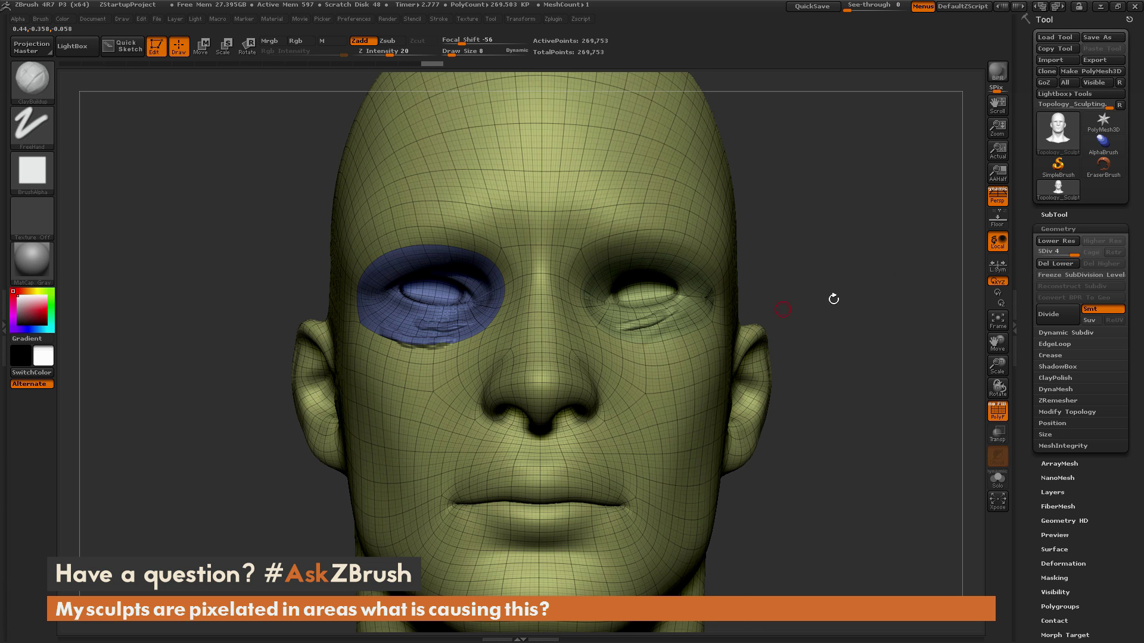
{"action": "mouse_move", "coordinate": [899, 300]}
{"action": "left_mouse_down"}
{"action": "mouse_move", "coordinate": [838, 304]}
{"action": "mouse_move", "coordinate": [871, 302]}
{"action": "left_mouse_up"}
{"action": "left_click", "coordinate": [995, 411]}
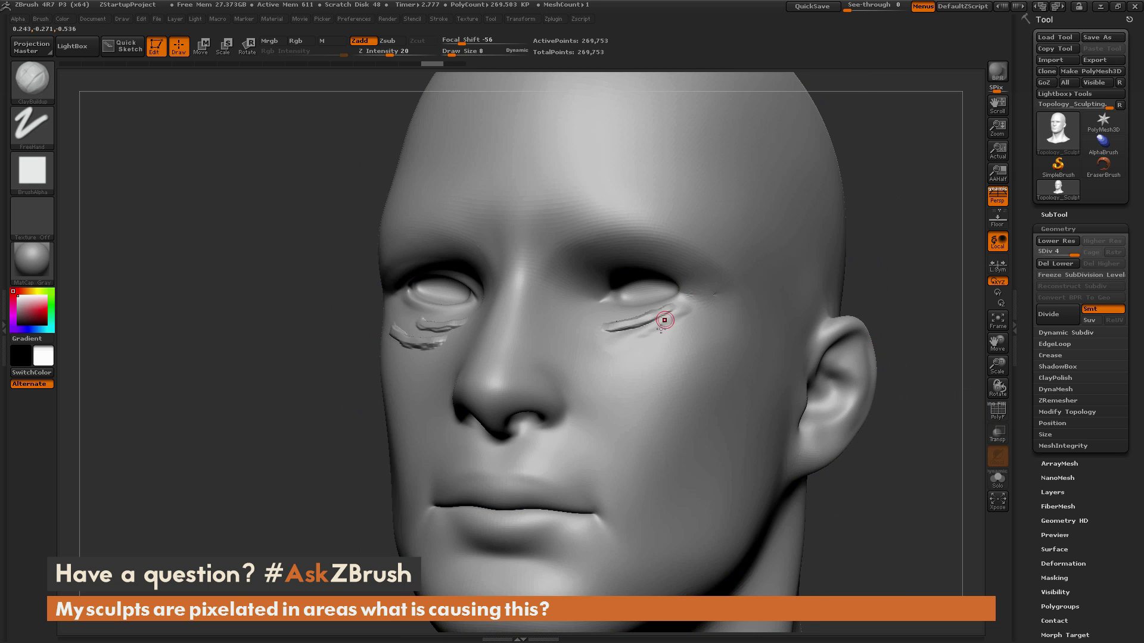
{"action": "mouse_move", "coordinate": [655, 338]}
{"action": "left_mouse_down"}
{"action": "mouse_move", "coordinate": [699, 311]}
{"action": "mouse_move", "coordinate": [642, 372]}
{"action": "mouse_move", "coordinate": [636, 355]}
{"action": "mouse_move", "coordinate": [700, 315]}
{"action": "left_mouse_up"}
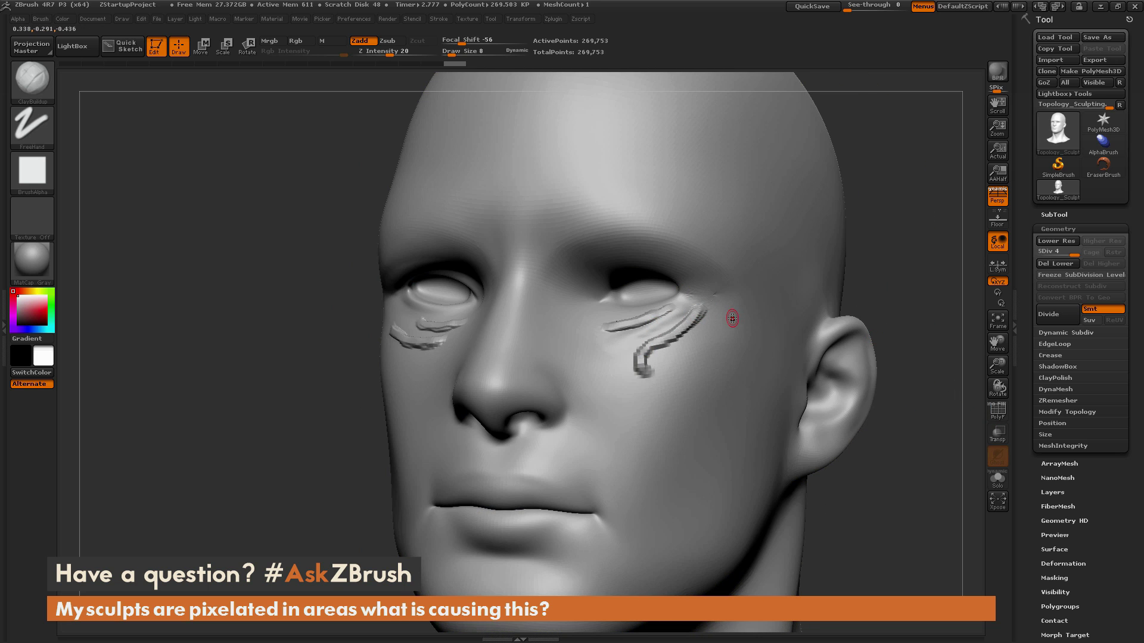
{"action": "mouse_move", "coordinate": [643, 375]}
{"action": "left_mouse_down", "text": "shift"}
{"action": "mouse_move", "coordinate": [644, 354]}
{"action": "mouse_move", "coordinate": [697, 310]}
{"action": "left_mouse_up", "text": "shift"}
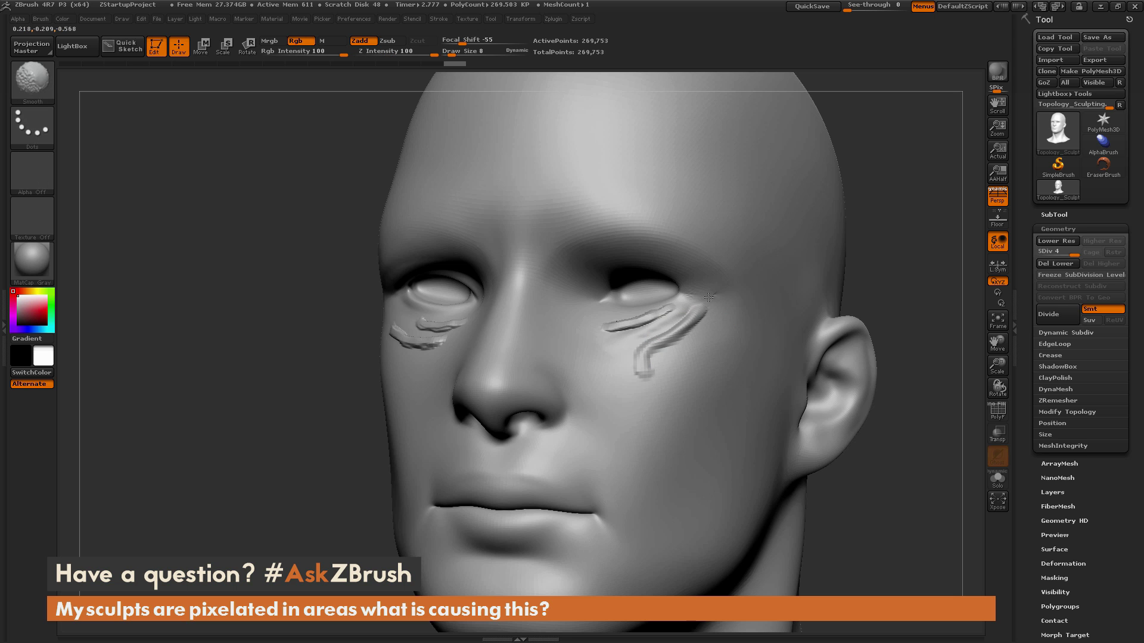
Step: Display the polyframe and DynaMesh the head at a resolution of 512
{"action": "left_click_drag", "start_coordinate": [899, 299], "coordinate": [905, 337]}
{"action": "left_click", "coordinate": [998, 411]}
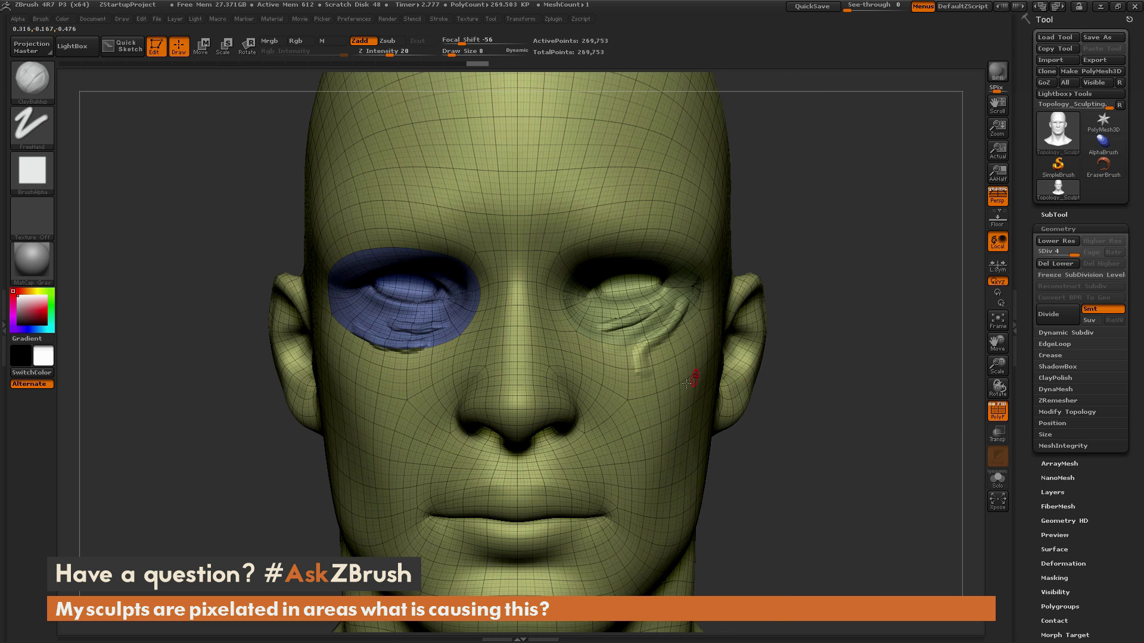
{"action": "left_click_drag", "start_coordinate": [864, 408], "coordinate": [876, 437]}
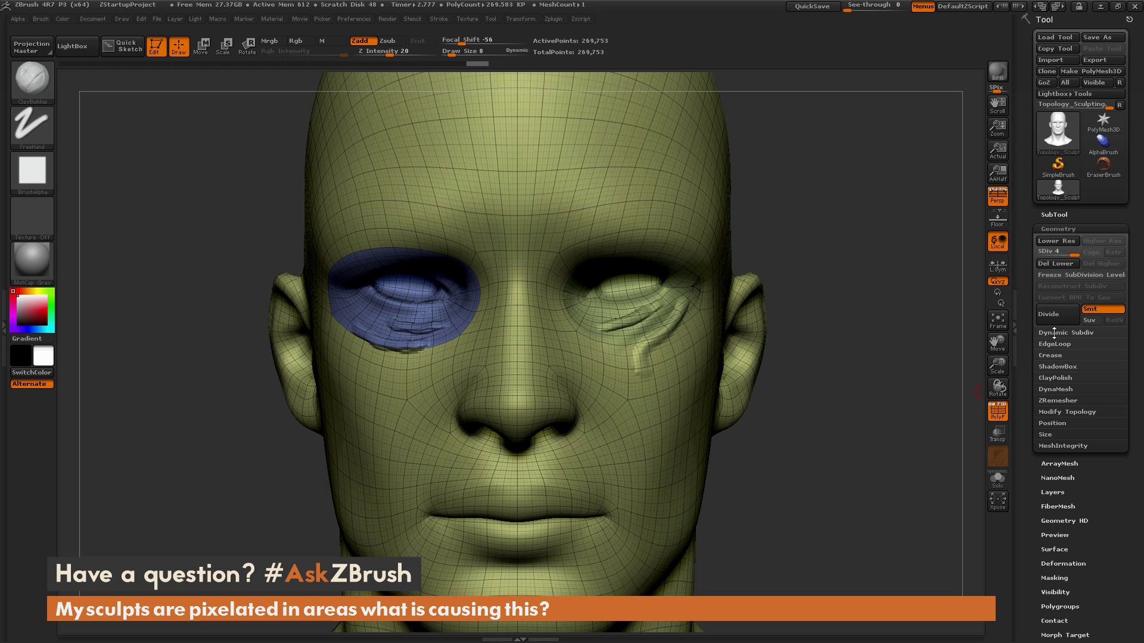
{"action": "left_click", "coordinate": [1055, 390]}
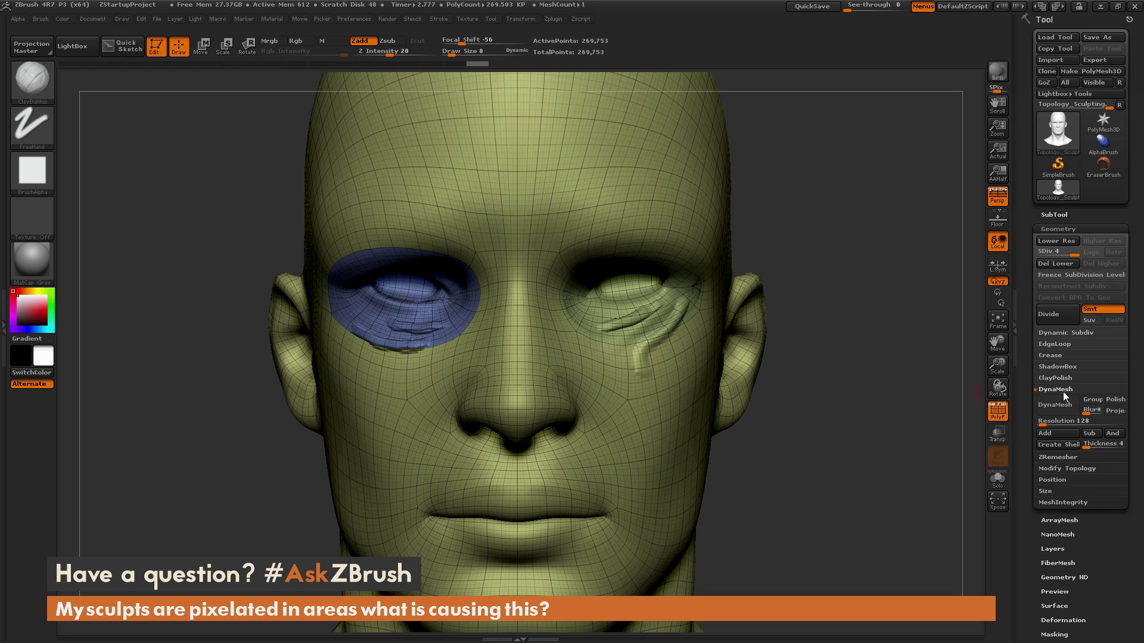
{"action": "left_click", "coordinate": [1044, 421]}
{"action": "type", "text": "256"}
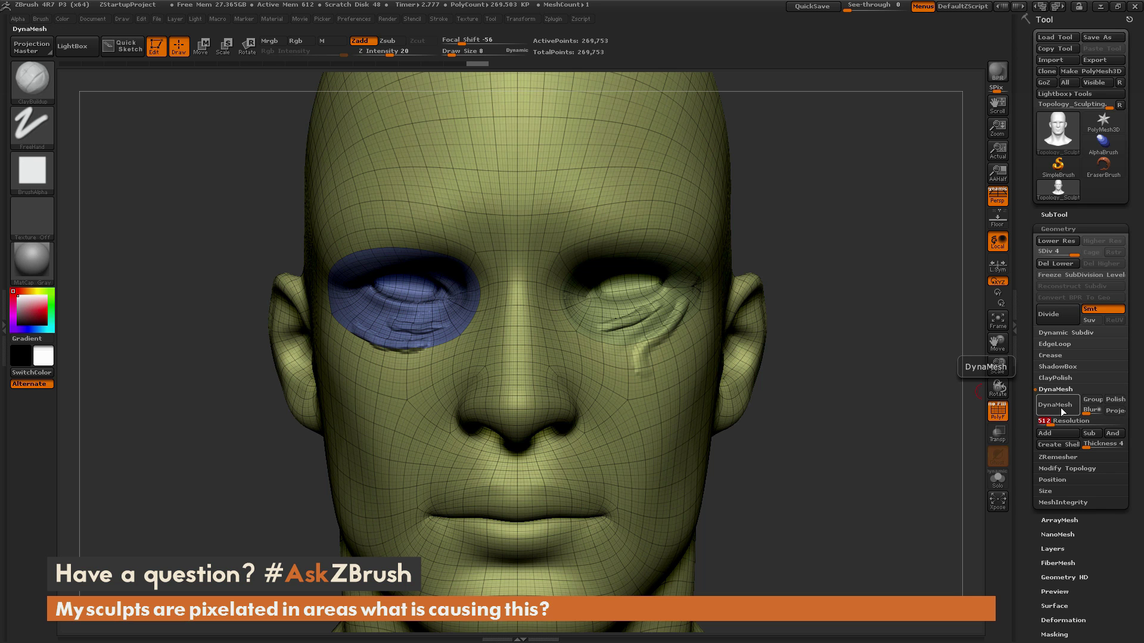
{"action": "left_click", "coordinate": [1061, 407]}
{"action": "left_click", "coordinate": [914, 435]}
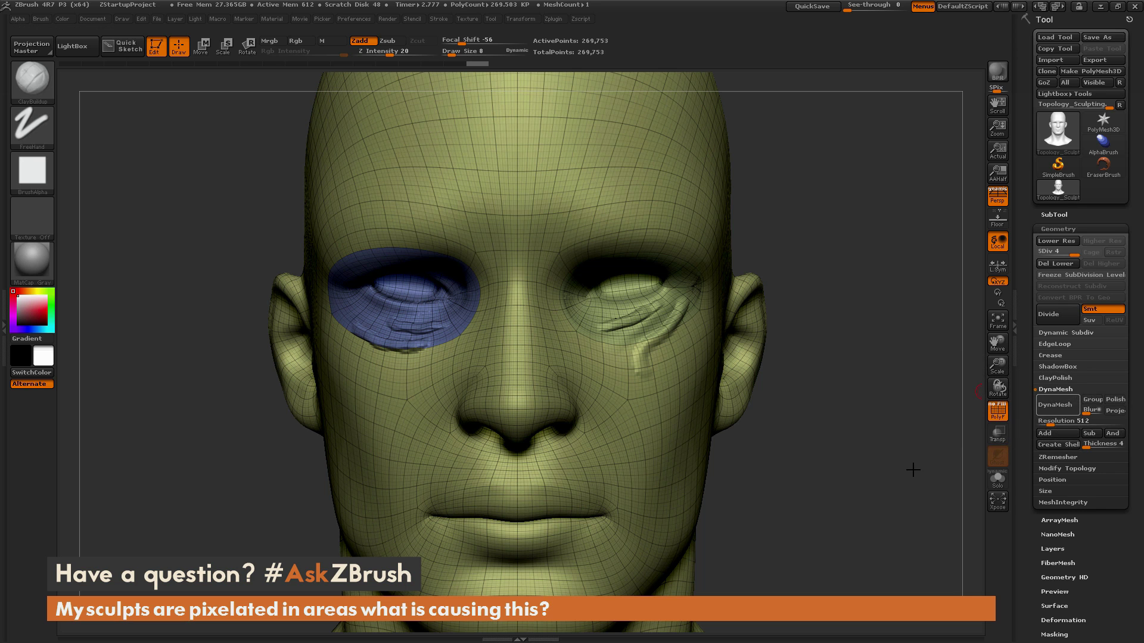
{"action": "left_click_drag", "start_coordinate": [906, 448], "coordinate": [810, 332]}
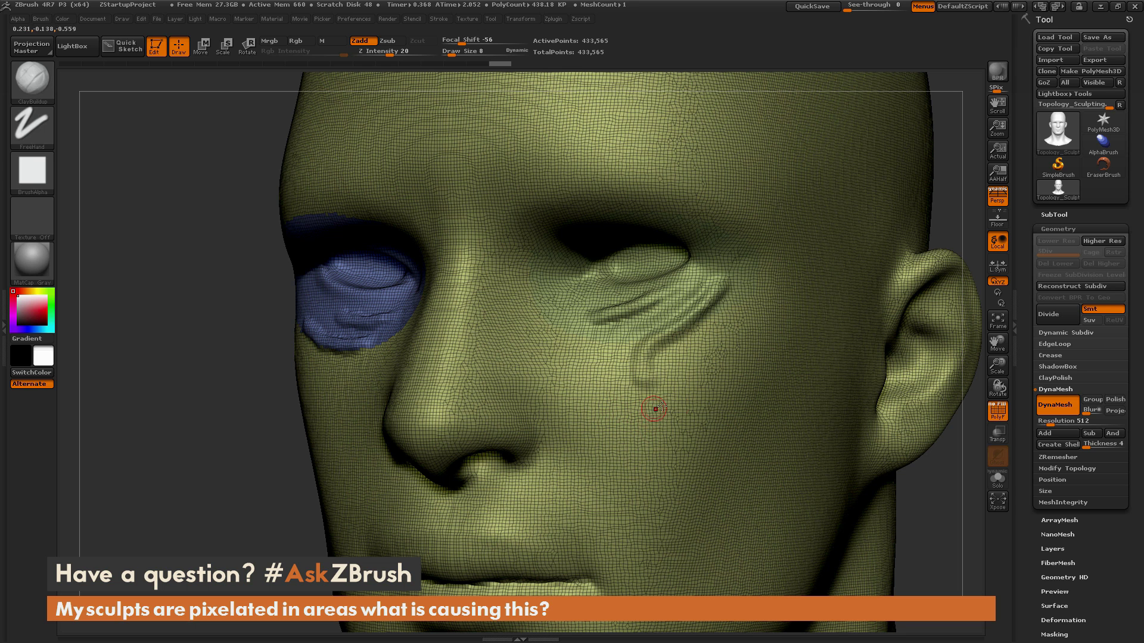
Step: Hide the polyframe and sculpt ClayBuildup test strokes across the cheek, forehead, temple, nose and jaw
{"action": "left_click", "coordinate": [996, 417]}
{"action": "mouse_move", "coordinate": [953, 417]}
{"action": "left_mouse_down", "text": "alt"}
{"action": "mouse_move", "coordinate": [934, 443]}
{"action": "mouse_move", "coordinate": [855, 373]}
{"action": "mouse_move", "coordinate": [691, 380]}
{"action": "mouse_move", "coordinate": [665, 434]}
{"action": "left_mouse_up", "text": "alt"}
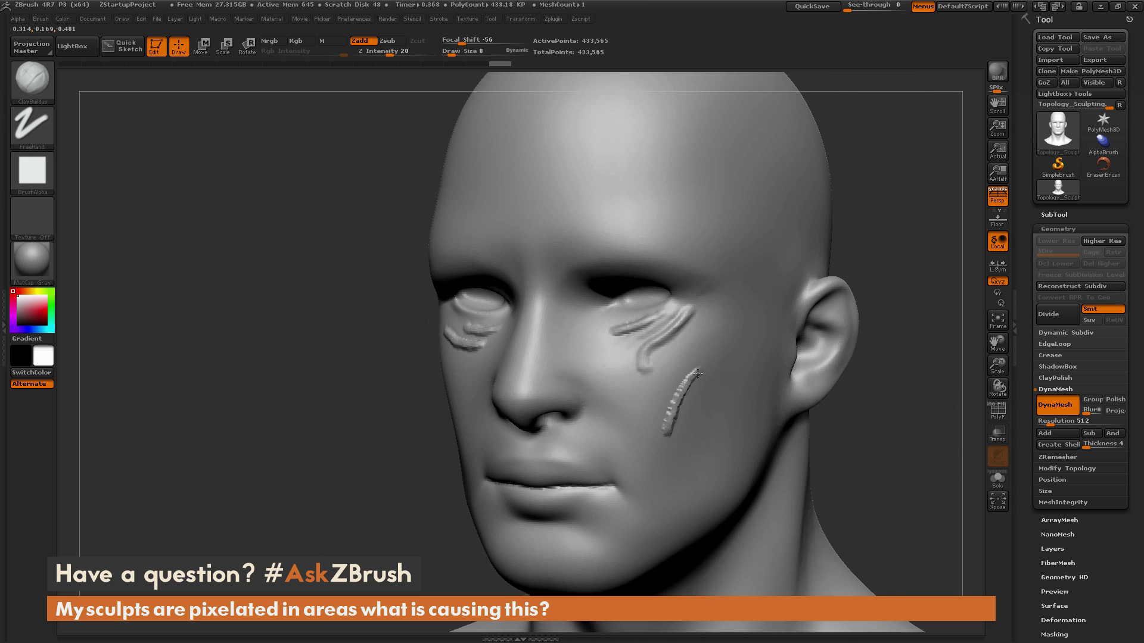
{"action": "left_click_drag", "start_coordinate": [713, 162], "coordinate": [724, 225]}
{"action": "mouse_move", "coordinate": [547, 133]}
{"action": "left_mouse_down"}
{"action": "mouse_move", "coordinate": [529, 182]}
{"action": "mouse_move", "coordinate": [551, 220]}
{"action": "left_mouse_up"}
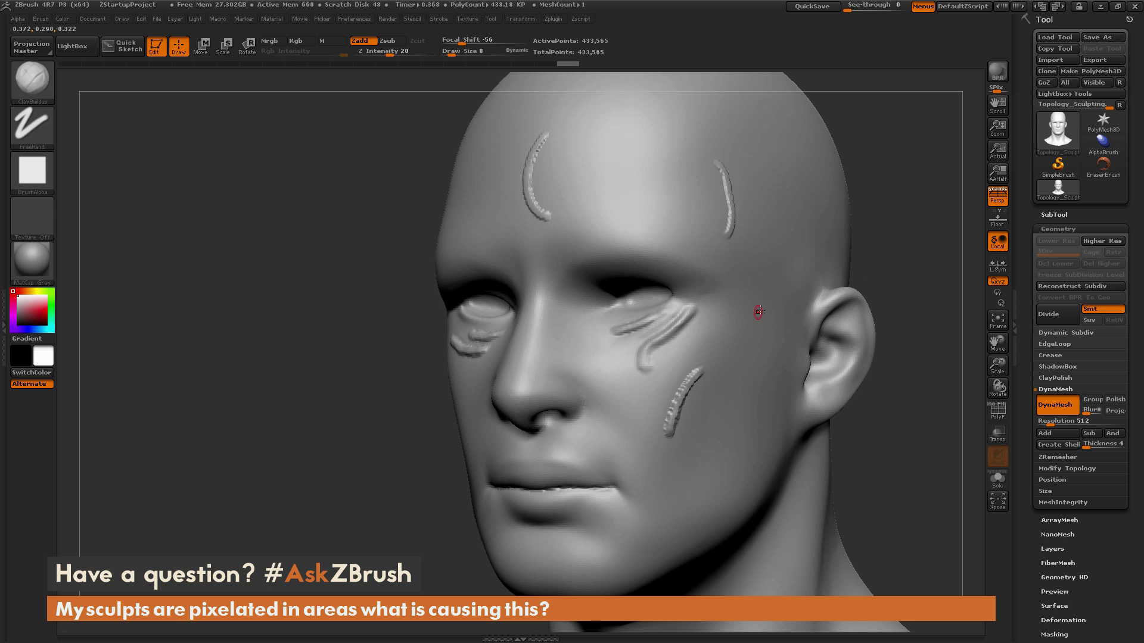
{"action": "left_click_drag", "start_coordinate": [892, 249], "coordinate": [903, 252]}
{"action": "left_click_drag", "start_coordinate": [758, 364], "coordinate": [754, 343]}
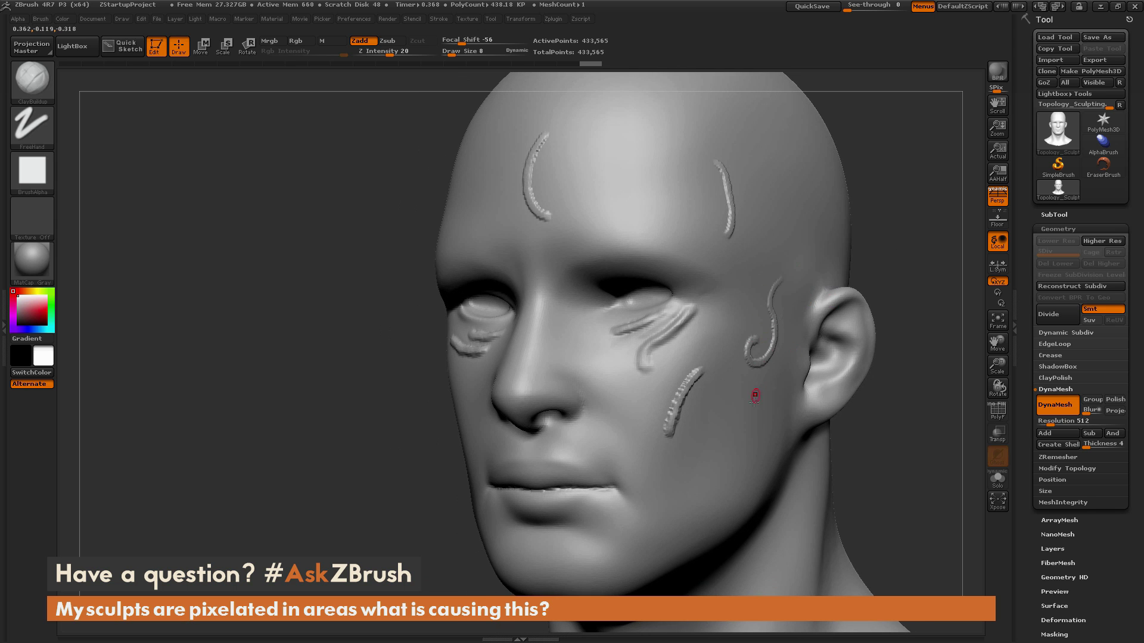
{"action": "mouse_move", "coordinate": [547, 310]}
{"action": "left_mouse_down"}
{"action": "mouse_move", "coordinate": [580, 357]}
{"action": "mouse_move", "coordinate": [569, 365]}
{"action": "left_mouse_up"}
{"action": "left_click_drag", "start_coordinate": [626, 130], "coordinate": [623, 163]}
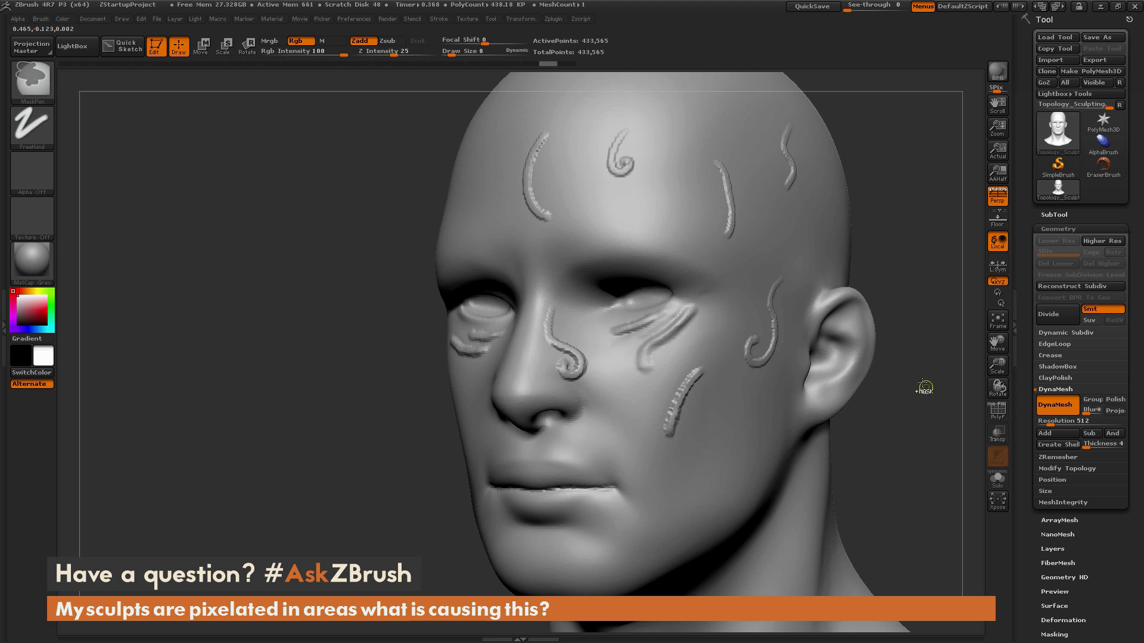
{"action": "mouse_move", "coordinate": [703, 487]}
{"action": "left_mouse_down"}
{"action": "mouse_move", "coordinate": [738, 431]}
{"action": "mouse_move", "coordinate": [656, 530]}
{"action": "left_mouse_up"}
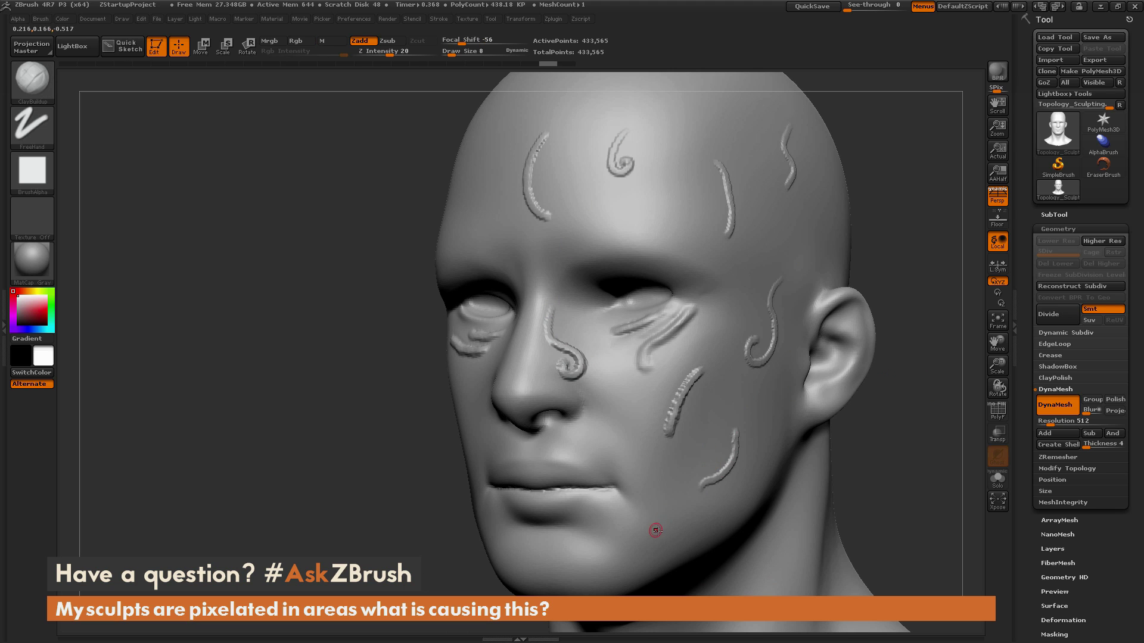
Step: Examine the DynaMesh topology under the test strokes in polyframe view, then the plain shaded head
{"action": "left_click_drag", "start_coordinate": [882, 413], "coordinate": [830, 324], "text": "shift"}
{"action": "left_click", "coordinate": [999, 411]}
{"action": "left_click_drag", "start_coordinate": [884, 399], "coordinate": [869, 391]}
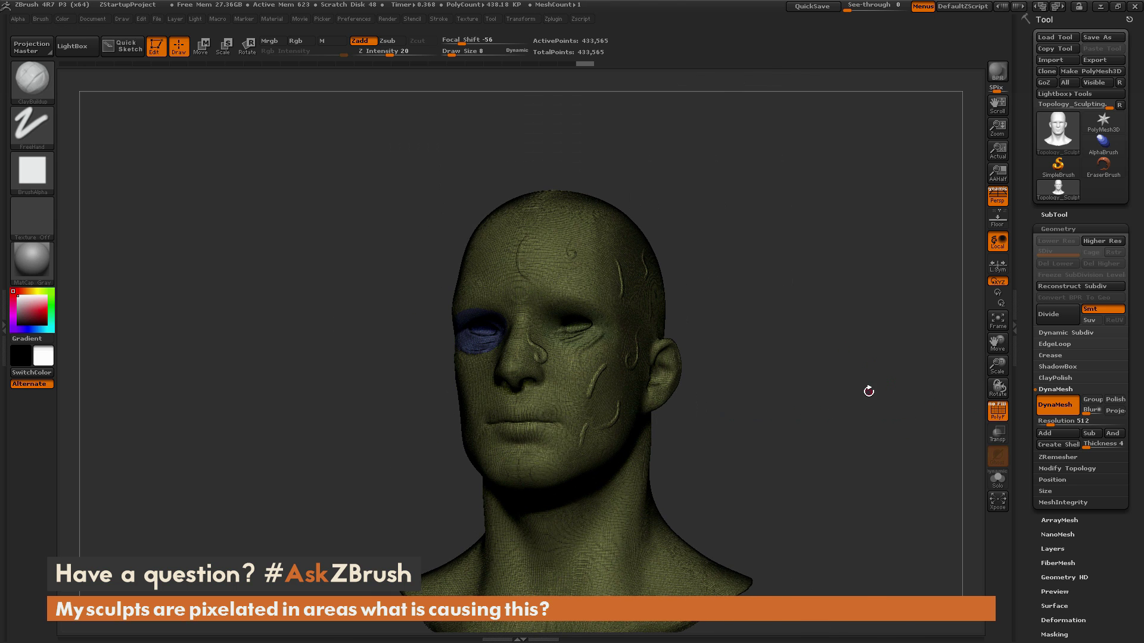
{"action": "left_click", "coordinate": [999, 419]}
{"action": "left_click_drag", "start_coordinate": [968, 406], "coordinate": [855, 414]}
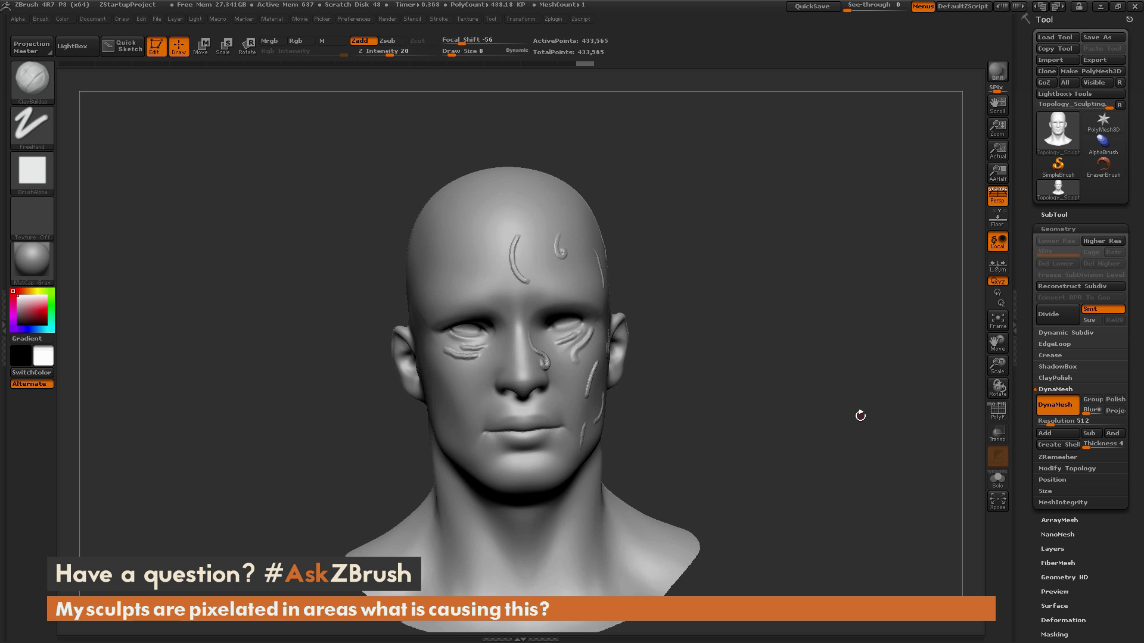